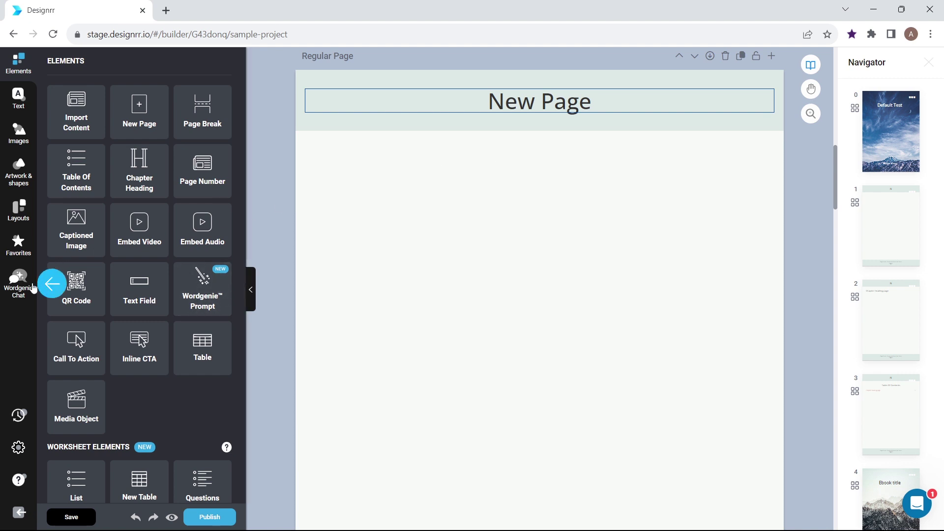
Open the Wordgenie Chat assistant from the left sidebar
left_click(16, 288)
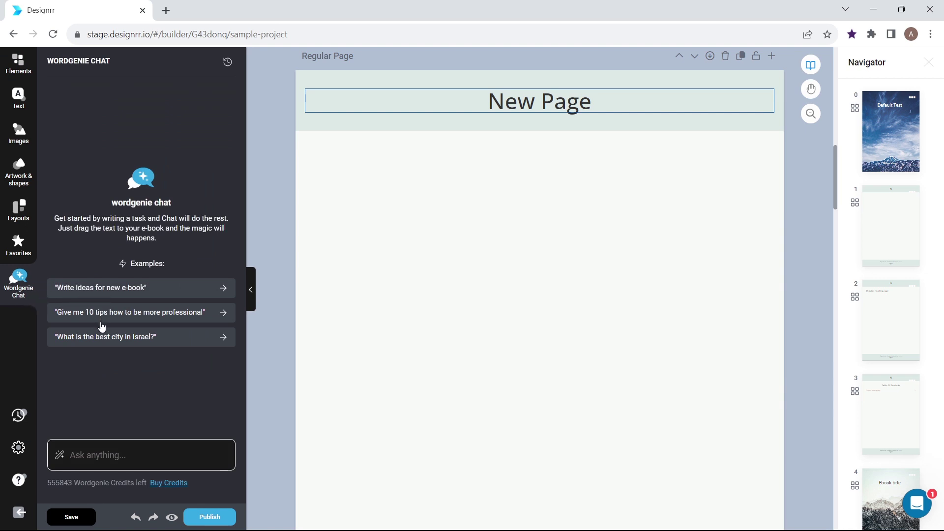
Ask 'Who wrote Huckleberry Finn?' and then 'What year was he born?'
left_click(97, 452)
type("Who wrote H")
type("uckleberry Finn?")
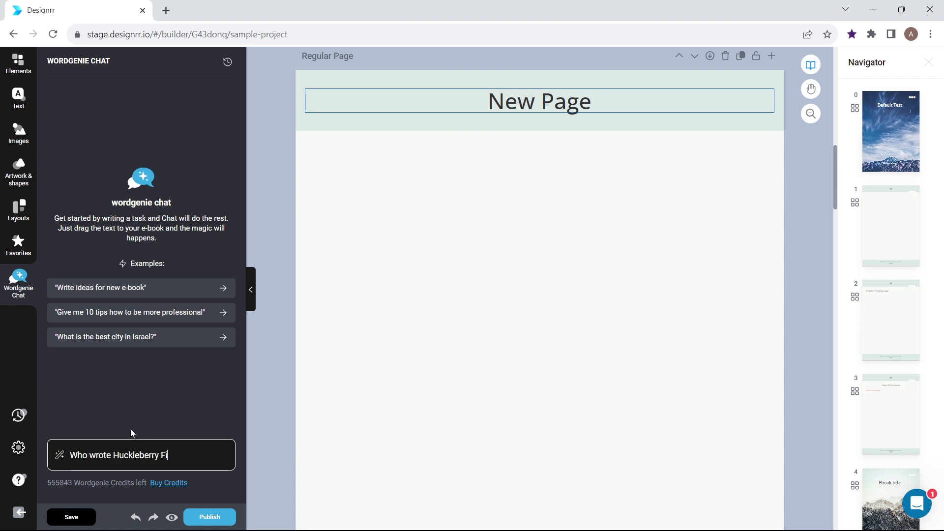
key("Return")
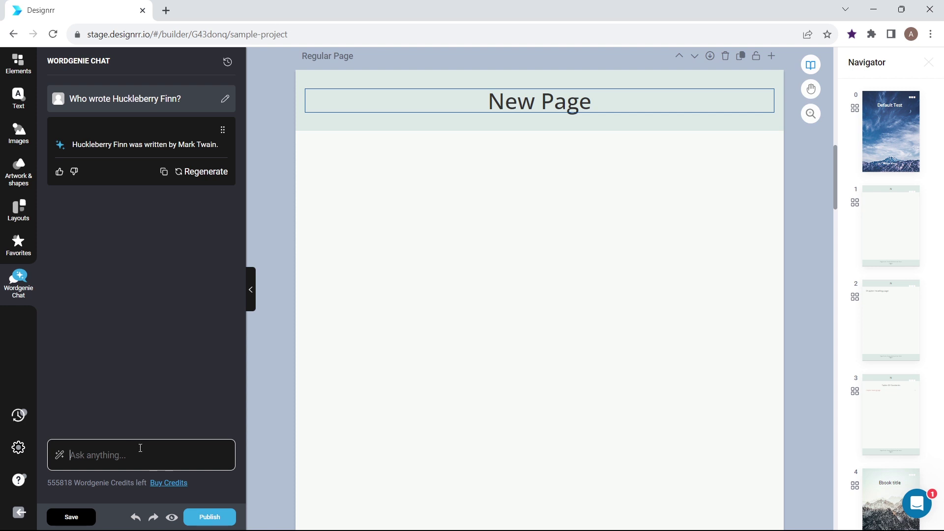
type("What year was he born")
type("?")
key("Return")
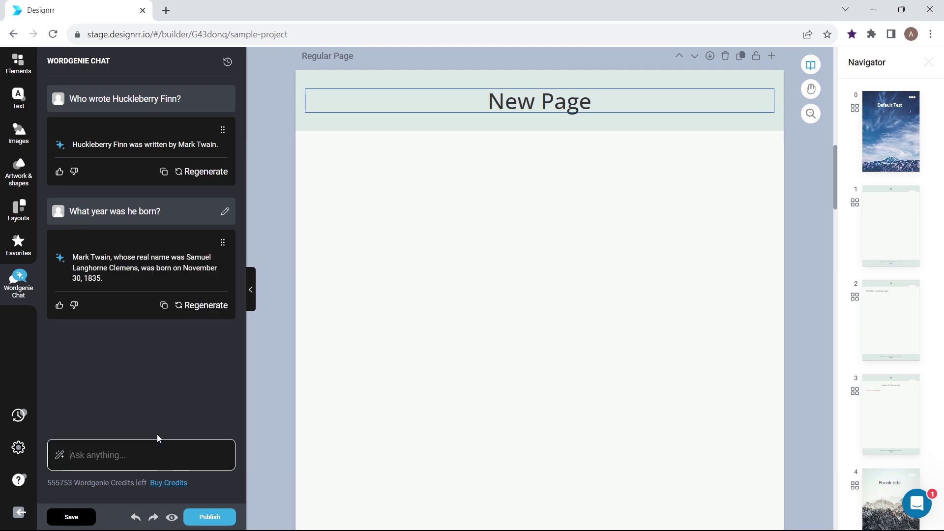
Regenerate the birth-date answer, rate it helpful, copy it, and drag it below the page title
left_click(201, 305)
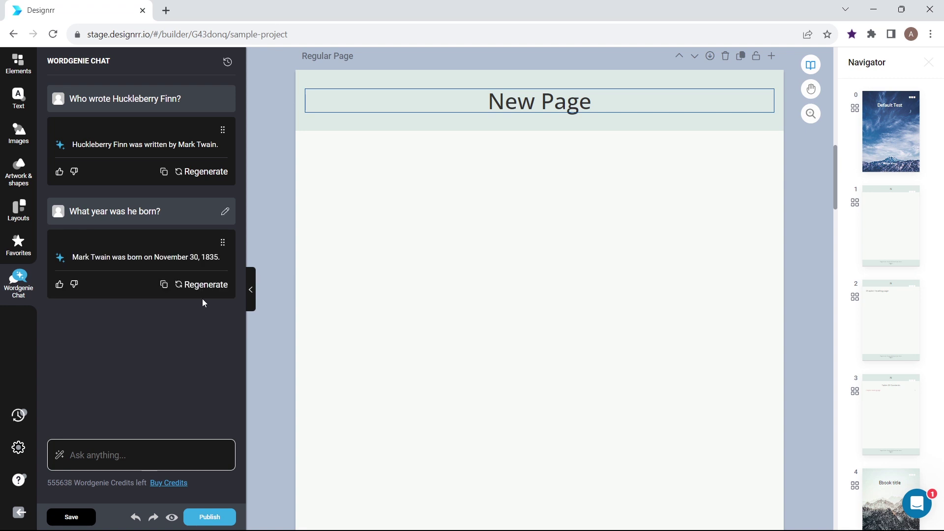
left_click(60, 285)
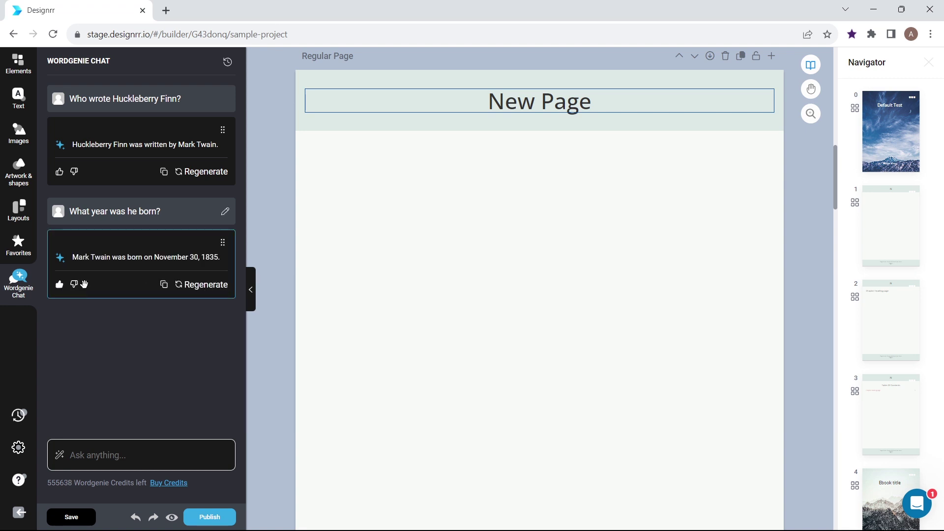
left_click(165, 284)
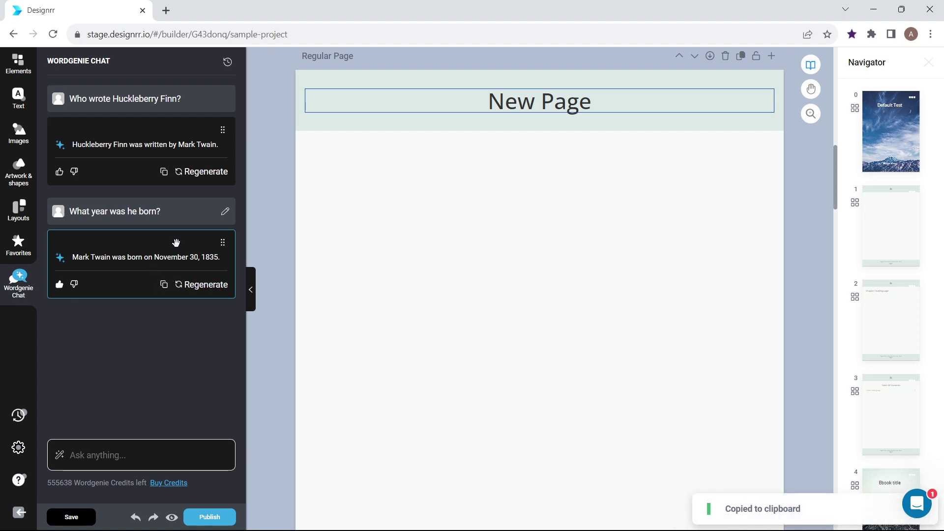
left_click_drag(136, 245, 509, 219)
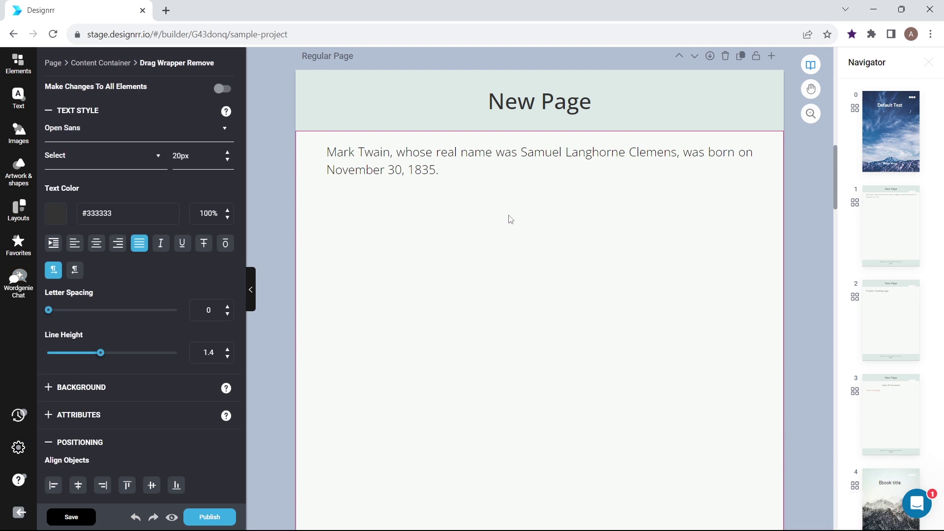
Reopen Wordgenie Chat to view past conversations, then select the Mark Twain paragraph
left_click(19, 284)
left_click(228, 62)
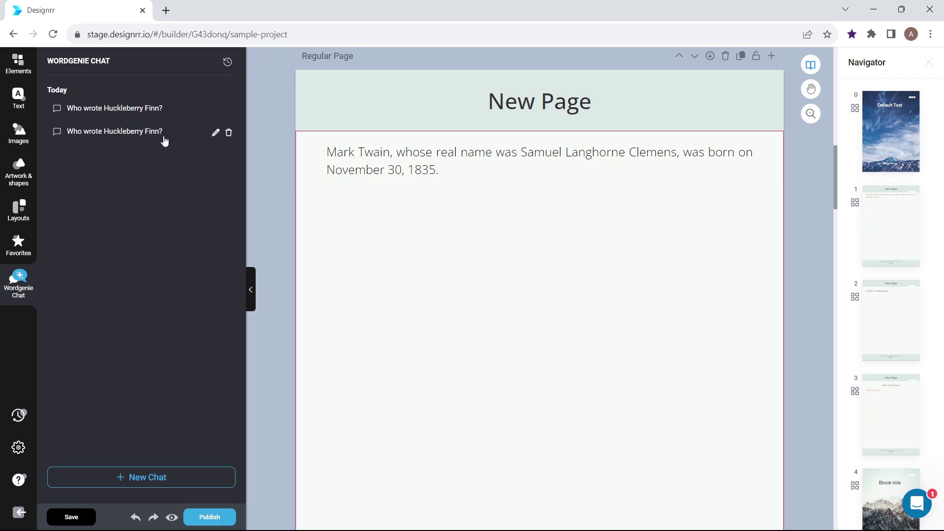
left_click(374, 153)
double_click(374, 153)
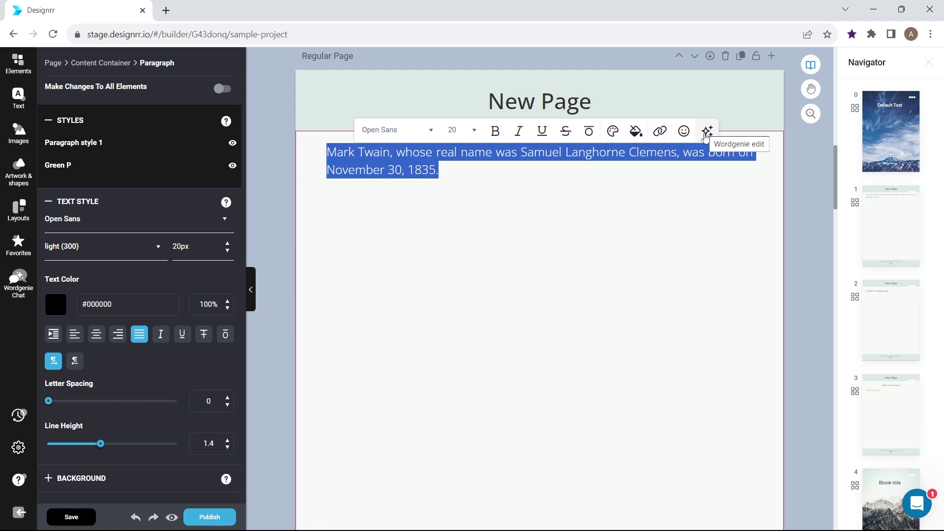
left_click(707, 131)
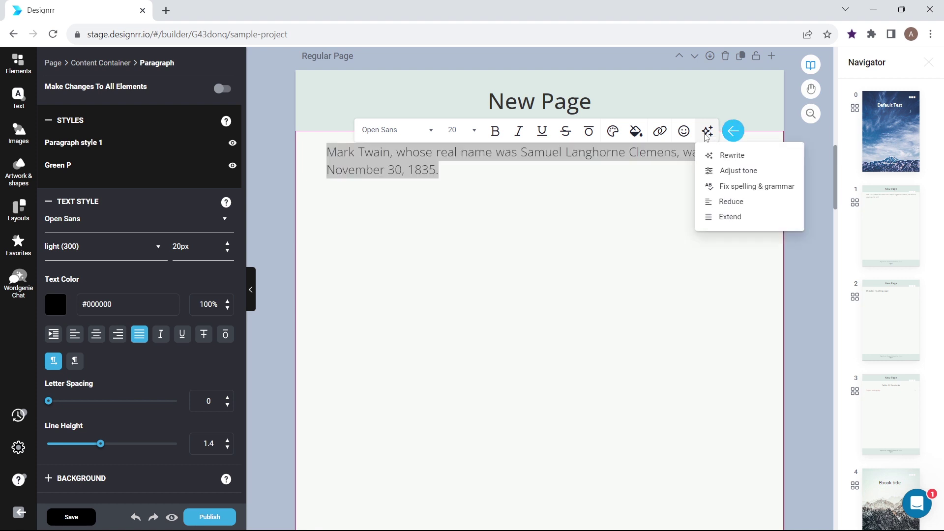
left_click(706, 133)
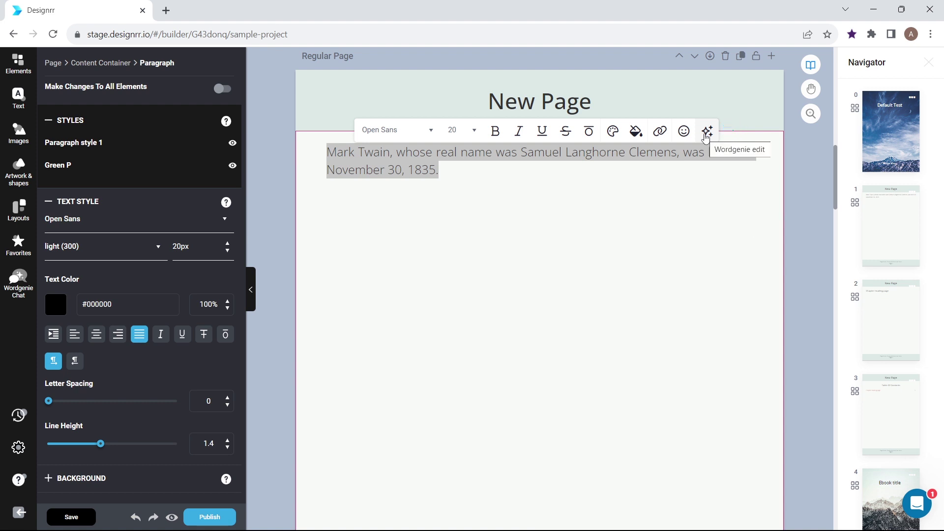